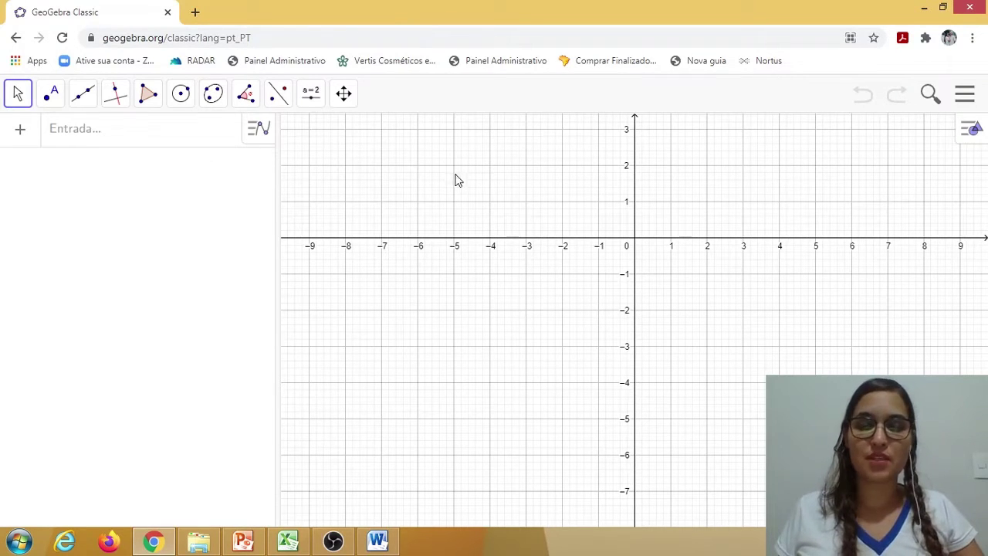
{"action": "left_click", "coordinate": [262, 38]}
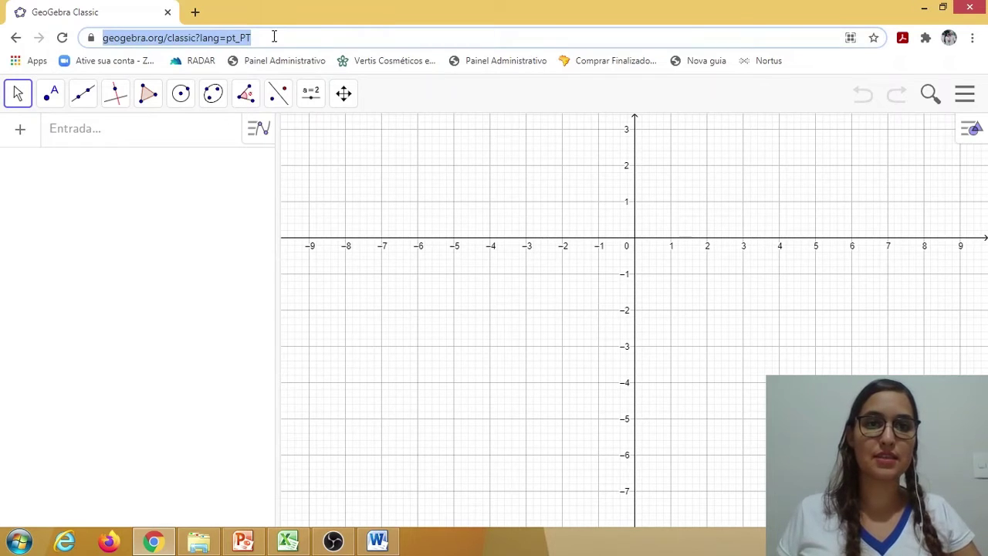
{"action": "left_click", "coordinate": [275, 36]}
{"action": "left_click", "coordinate": [315, 38]}
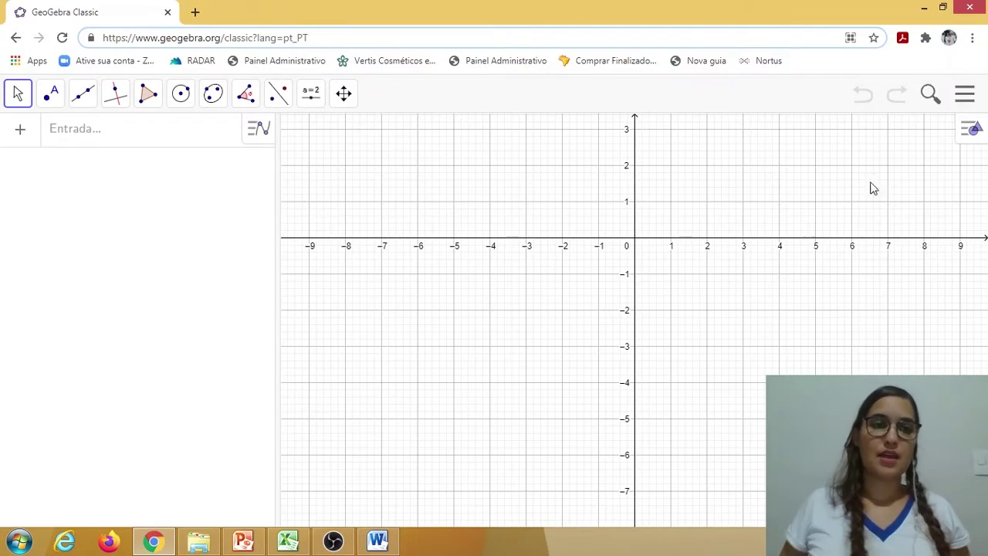
- Activate the Raízes (Roots) tool from the group of point tools
{"action": "left_click", "coordinate": [56, 106]}
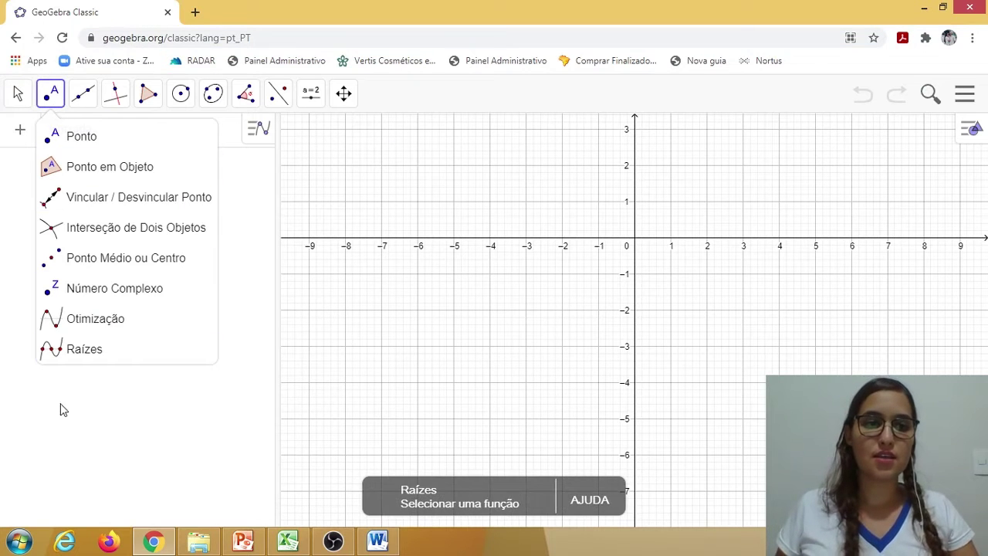
{"action": "key", "text": "ctrl"}
{"action": "key", "text": "ctrl"}
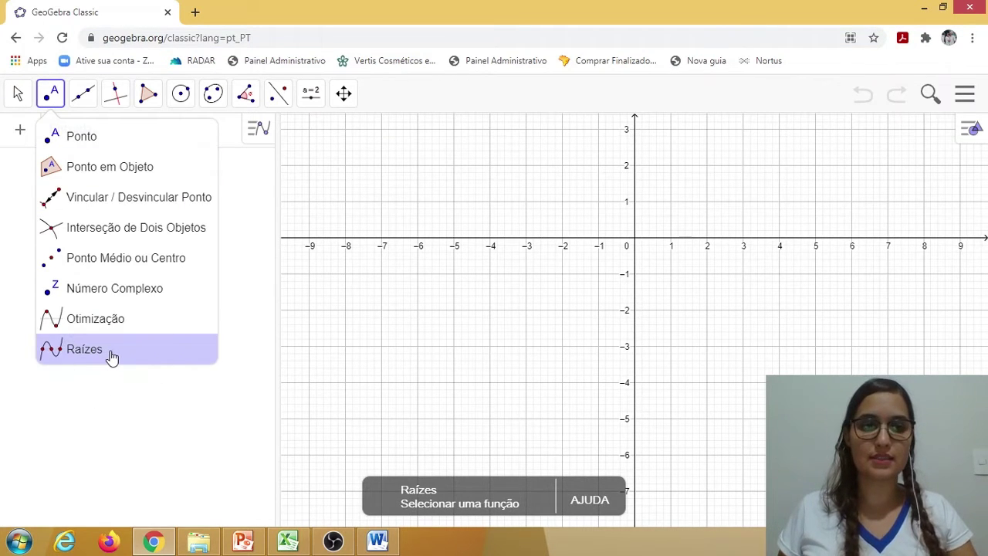
{"action": "left_click", "coordinate": [110, 354]}
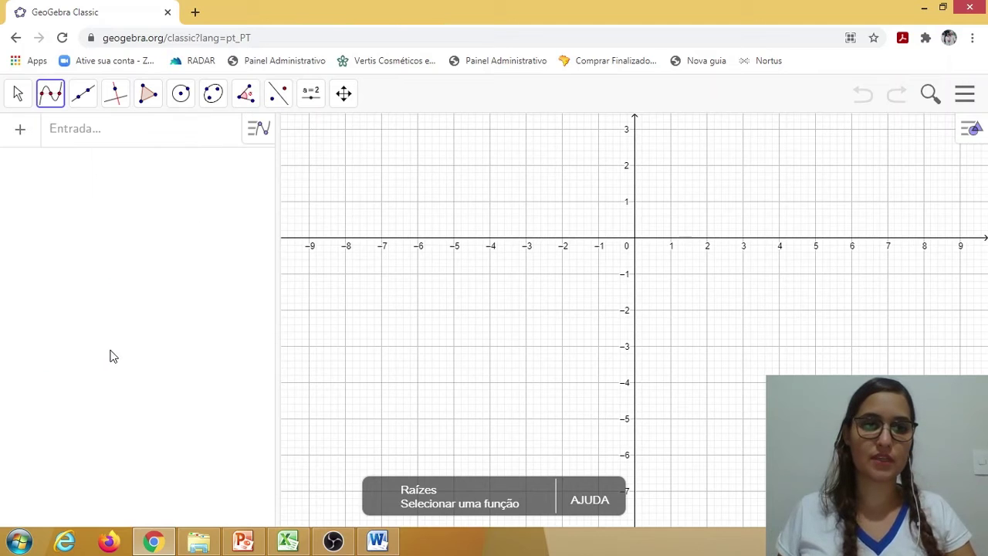
- Define the two-variable function f(x,y) = (x − y)/x · 100 in the algebra view
{"action": "left_click", "coordinate": [72, 132]}
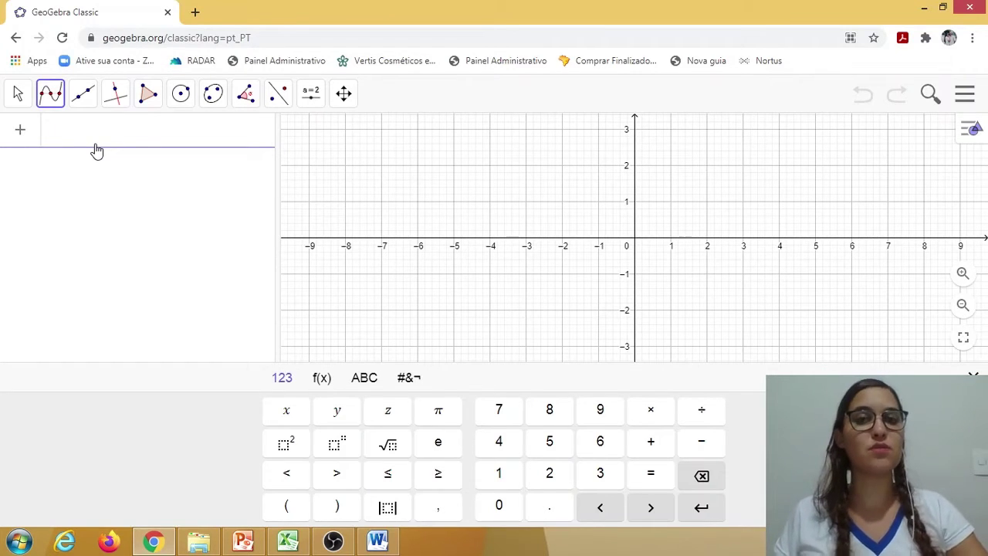
{"action": "type", "text": "f("}
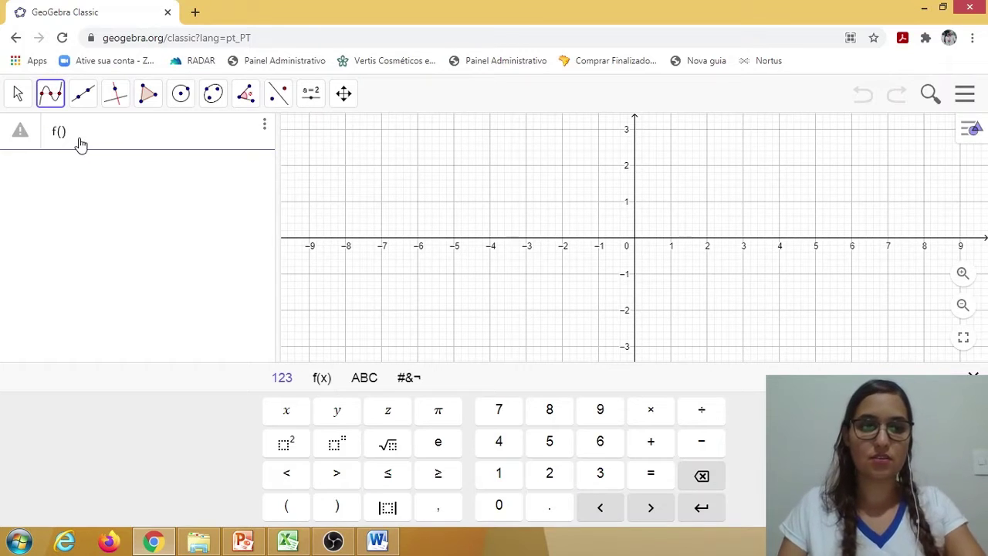
{"action": "type", "text": "x,y"}
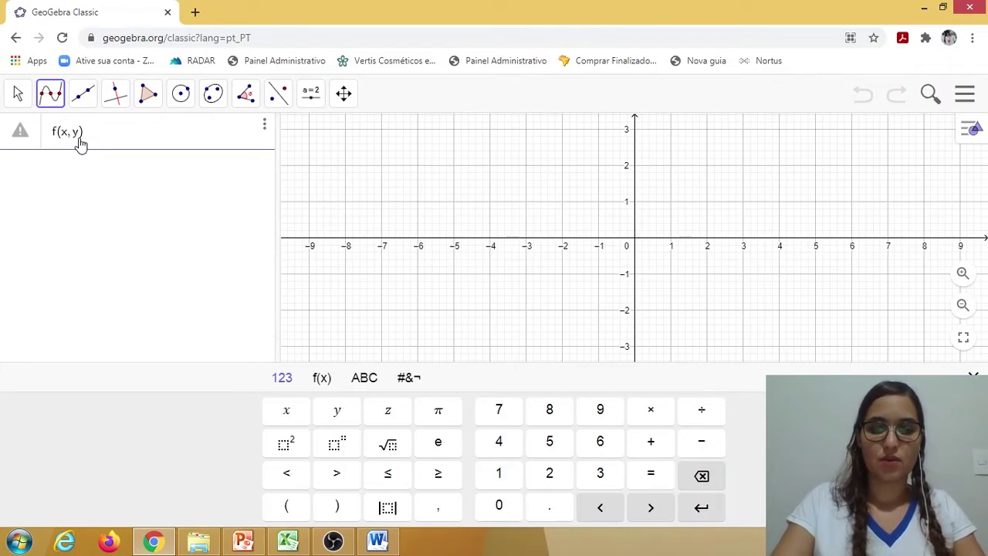
{"action": "type", "text": "="}
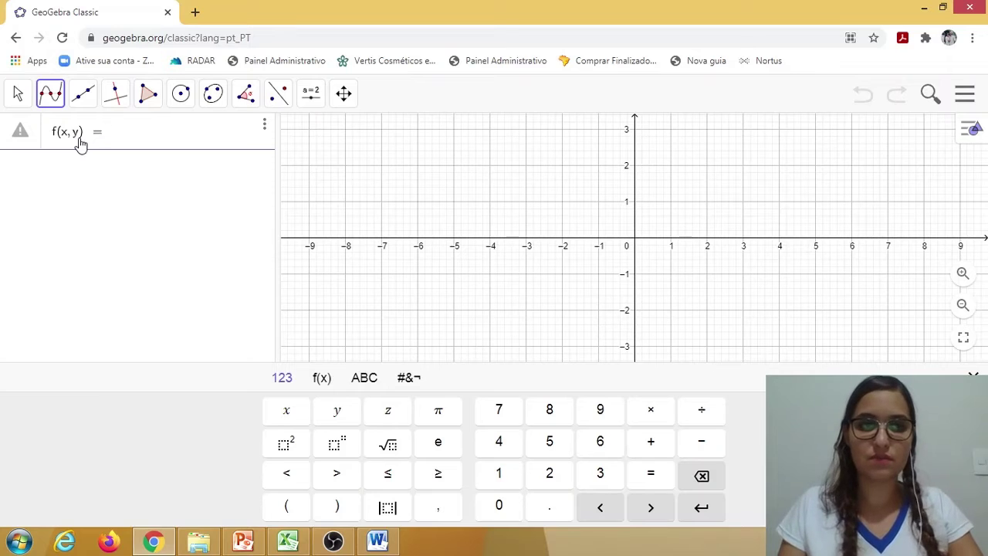
{"action": "type", "text": "x"}
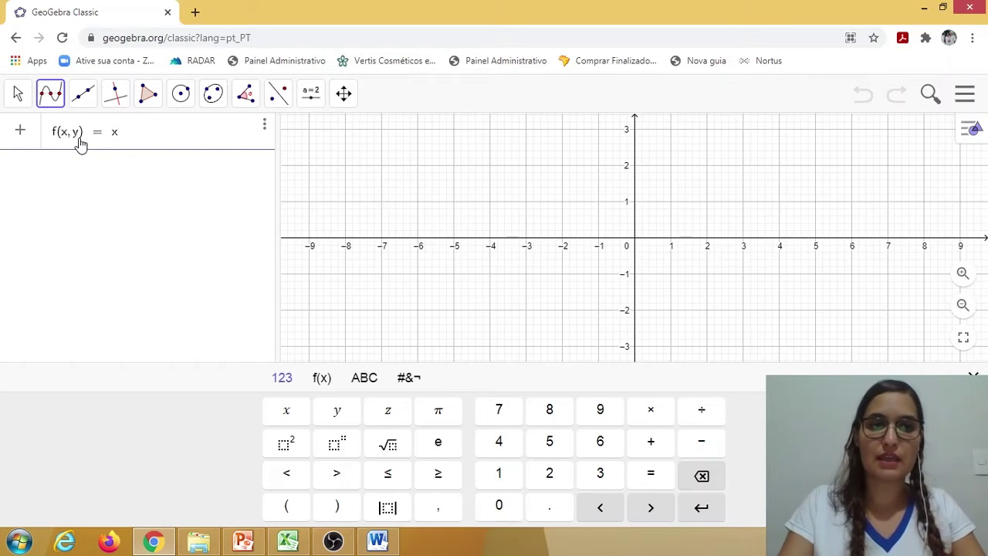
{"action": "type", "text": "-y"}
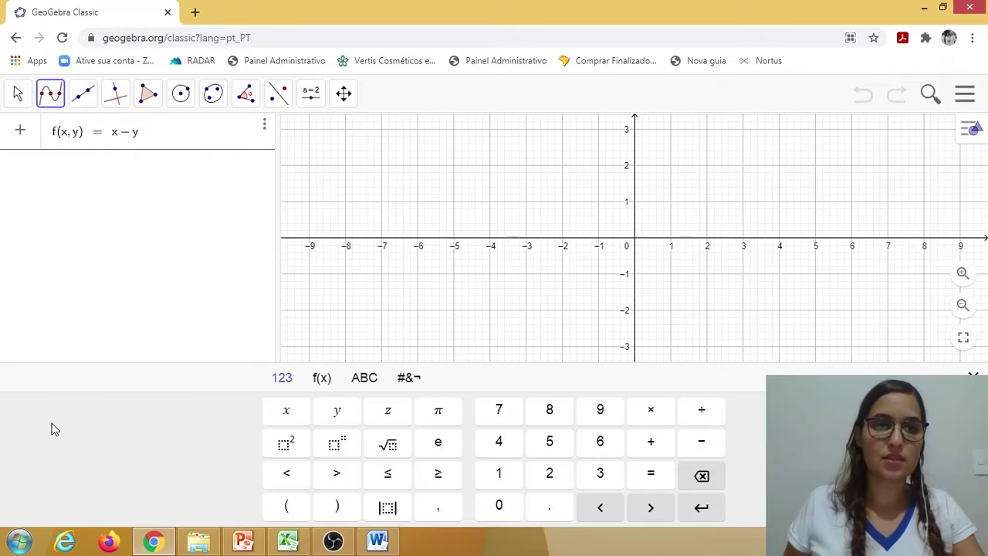
{"action": "left_click_drag", "start_coordinate": [155, 132], "coordinate": [113, 135]}
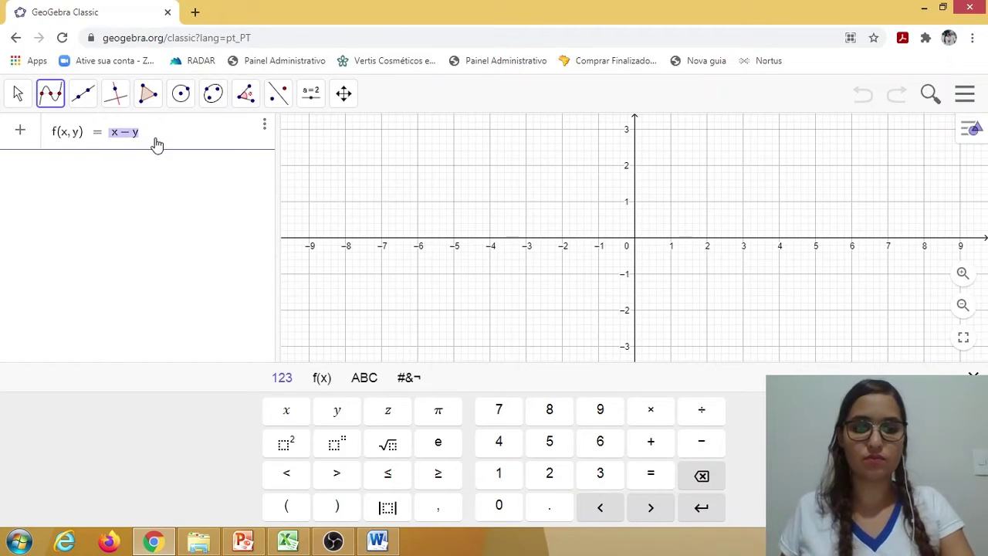
{"action": "type", "text": "/x"}
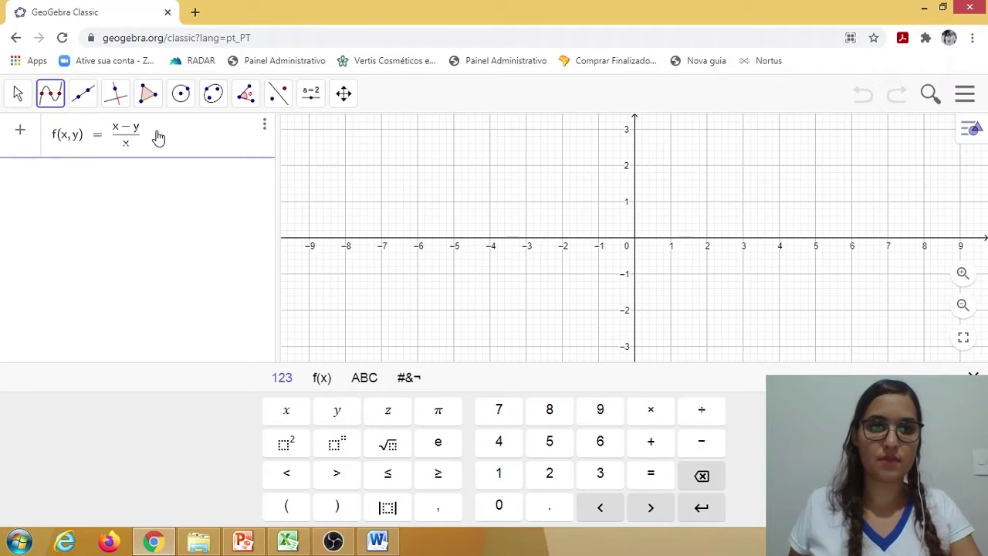
{"action": "key", "text": "Up"}
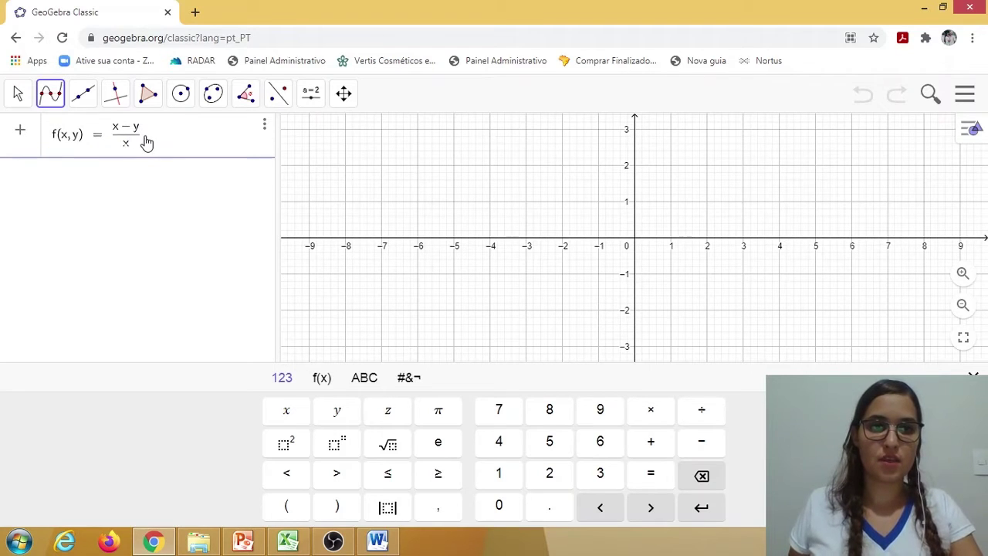
{"action": "left_click", "coordinate": [648, 409]}
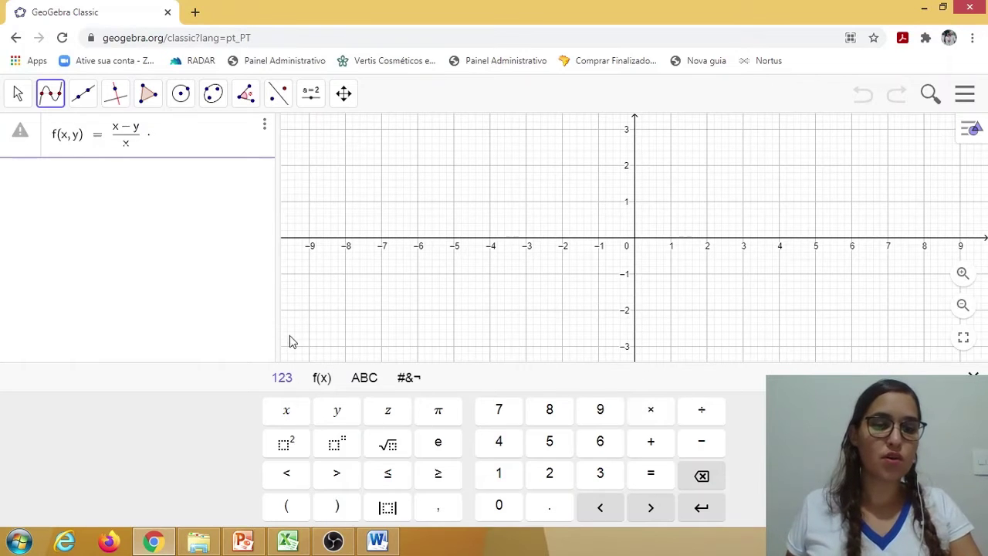
{"action": "type", "text": "100"}
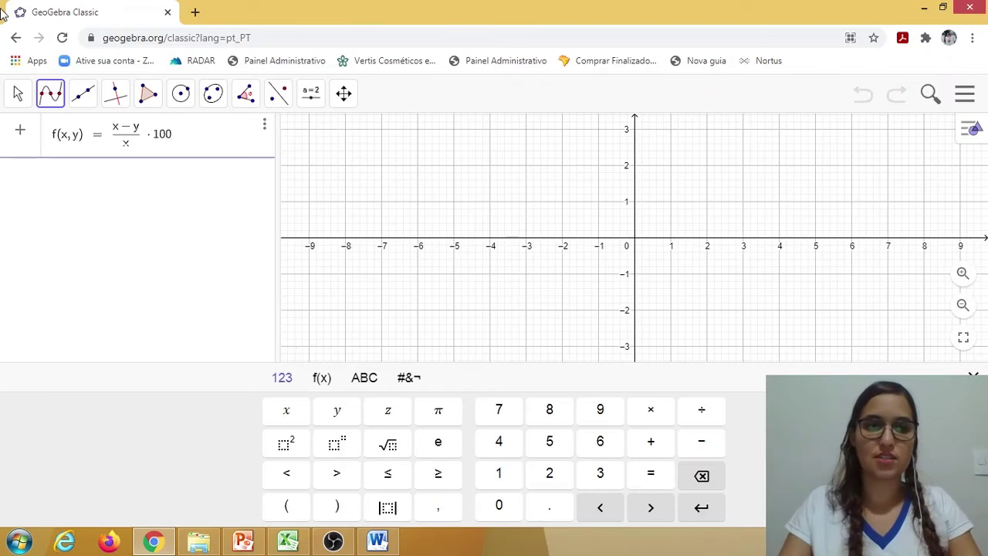
{"action": "key", "text": "Return"}
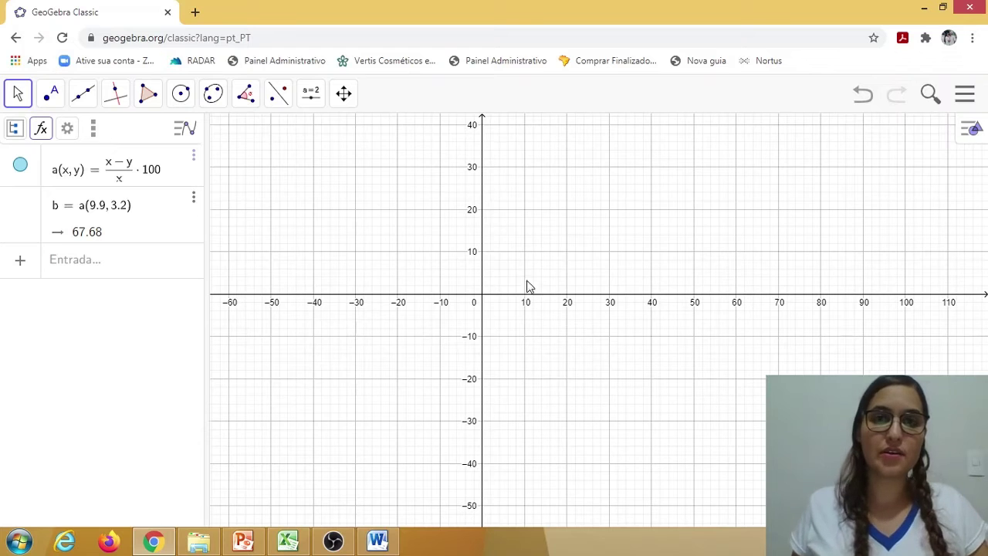
- Set the EixoX : EixoY ratio of the graphics view to 1 : 10
{"action": "right_click", "coordinate": [377, 199]}
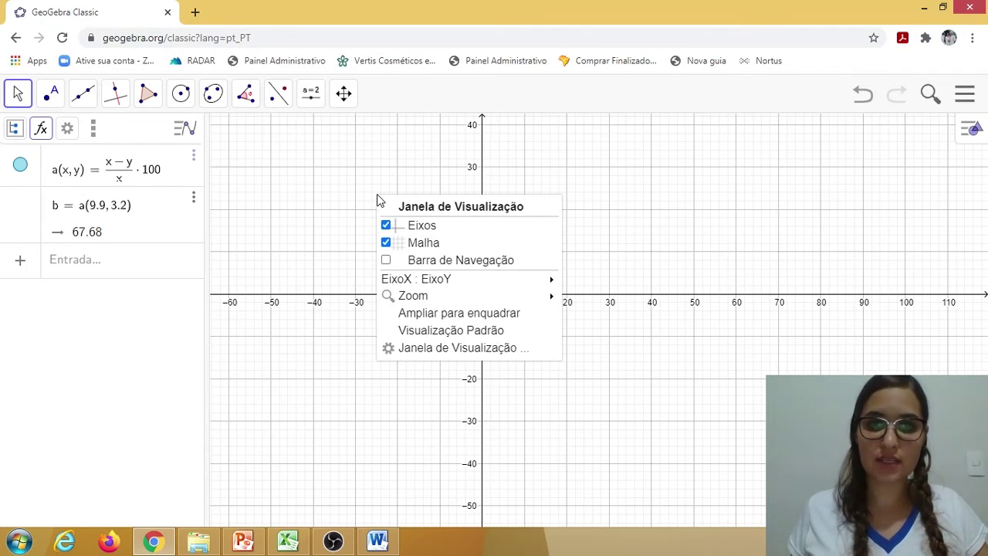
{"action": "mouse_move", "coordinate": [423, 284]}
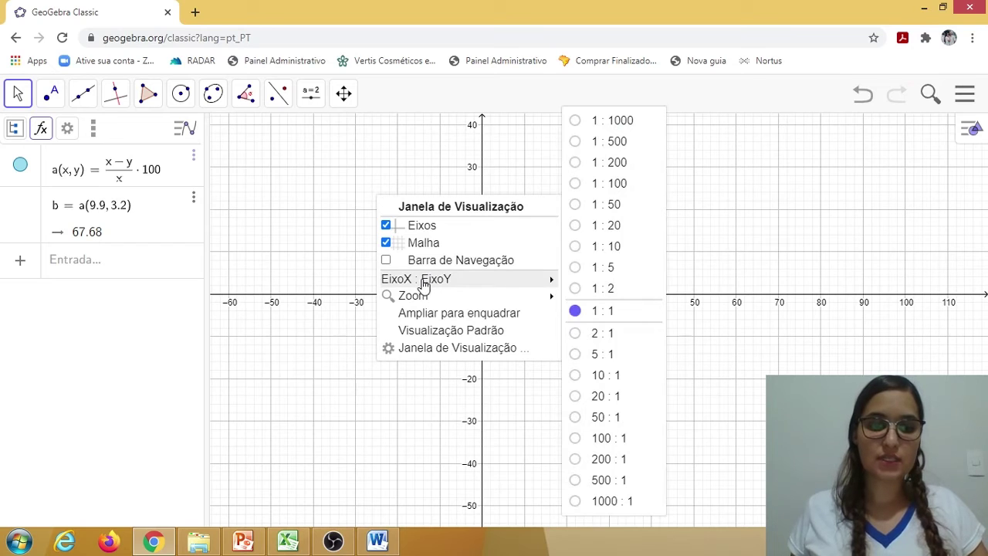
{"action": "left_click", "coordinate": [474, 283]}
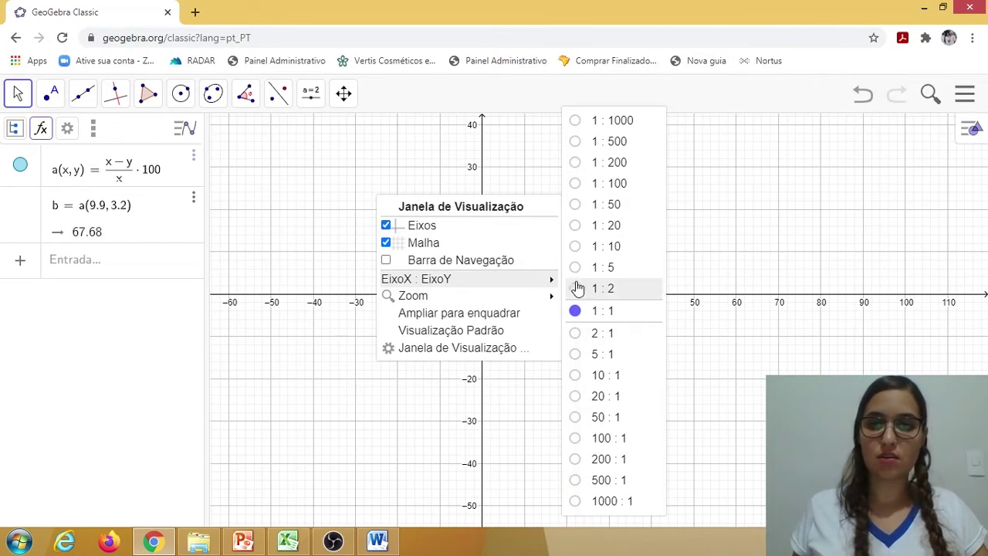
{"action": "left_click", "coordinate": [618, 248]}
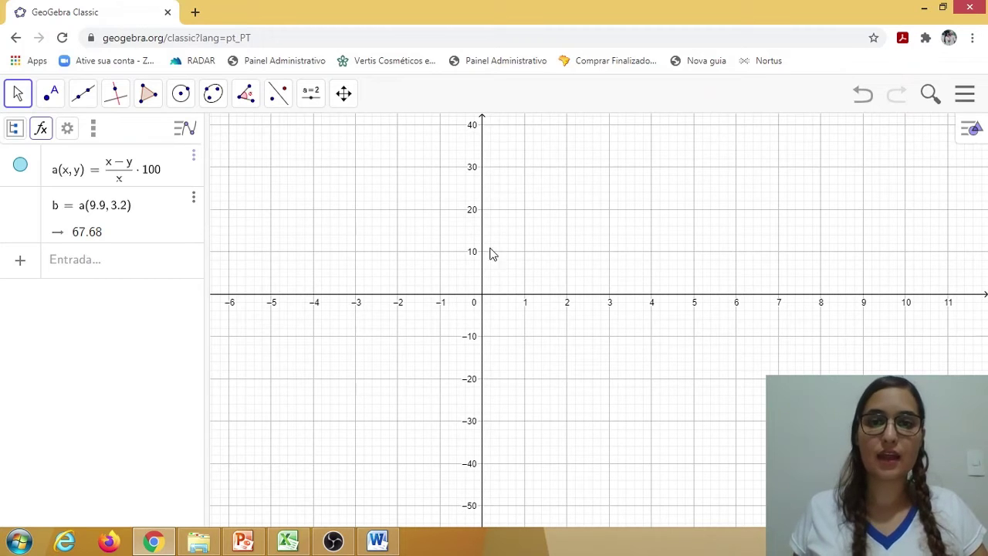
{"action": "left_click_drag", "start_coordinate": [626, 176], "coordinate": [391, 371]}
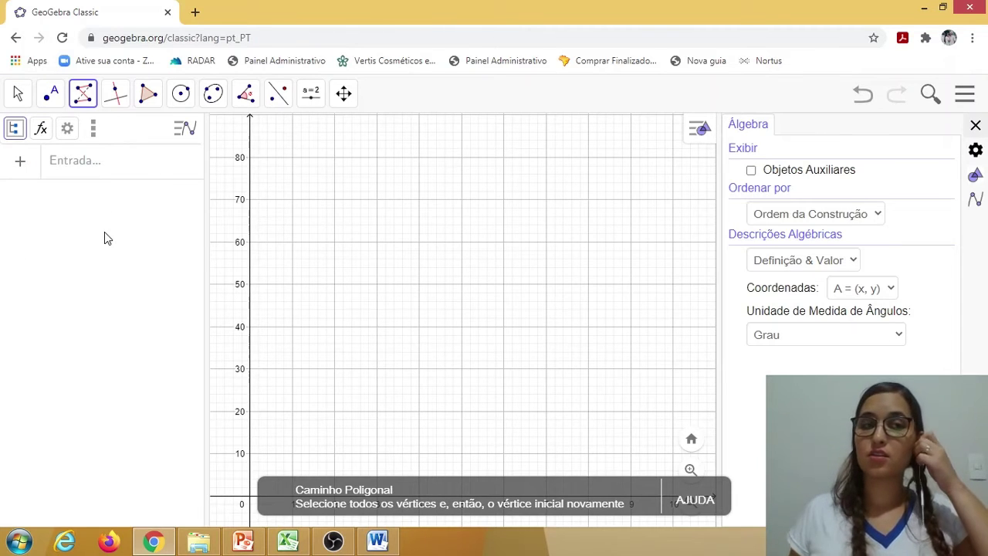
- Choose the Caminho Poligonal (Polyline) tool from the line tools
{"action": "left_click", "coordinate": [85, 99]}
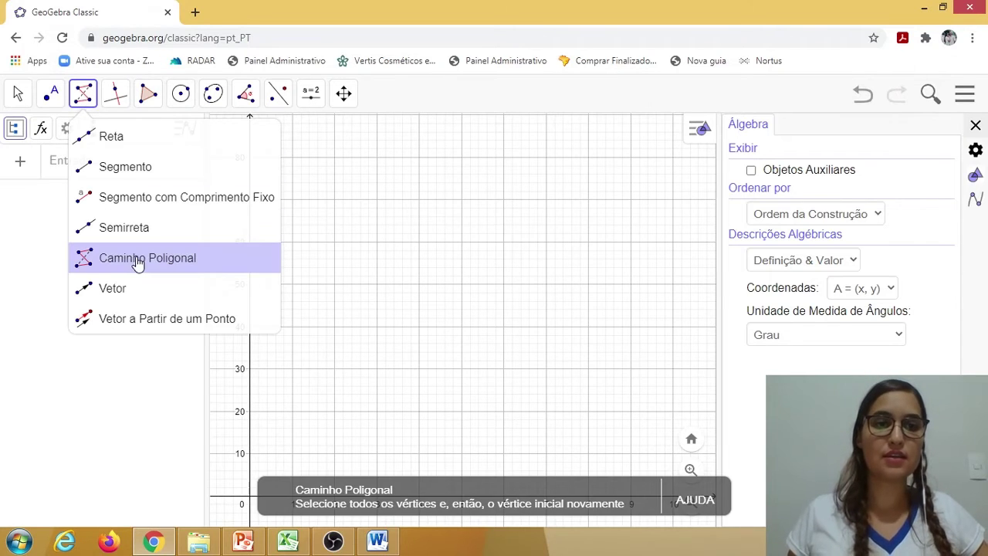
{"action": "left_click", "coordinate": [214, 270]}
{"action": "left_click", "coordinate": [214, 270]}
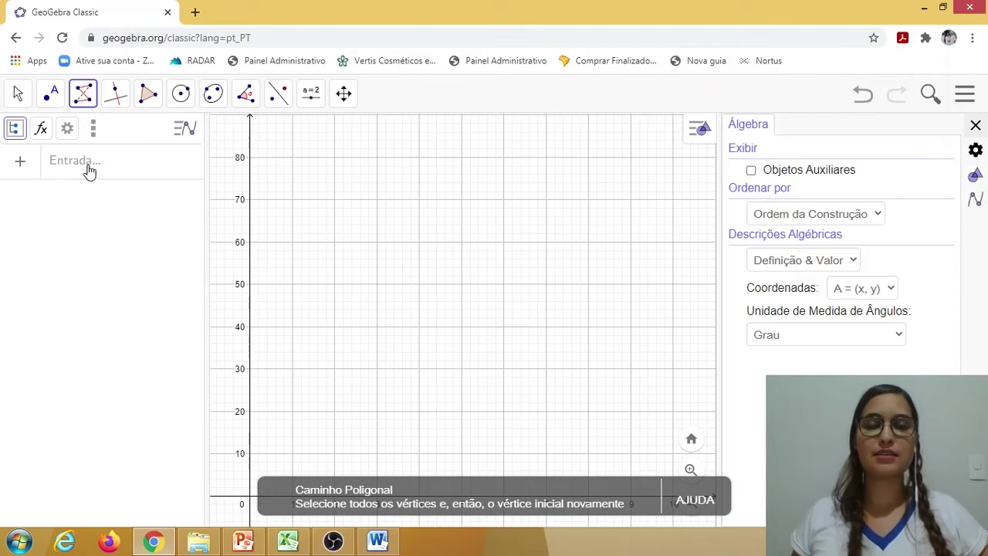
- Add the point (1, 1.45) through the algebra input
{"action": "left_click", "coordinate": [95, 164]}
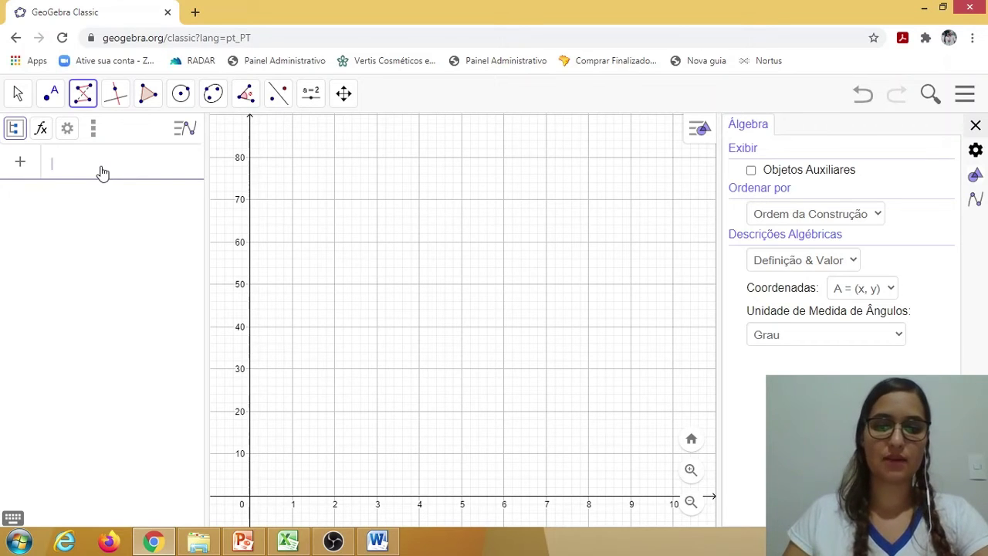
{"action": "type", "text": "("}
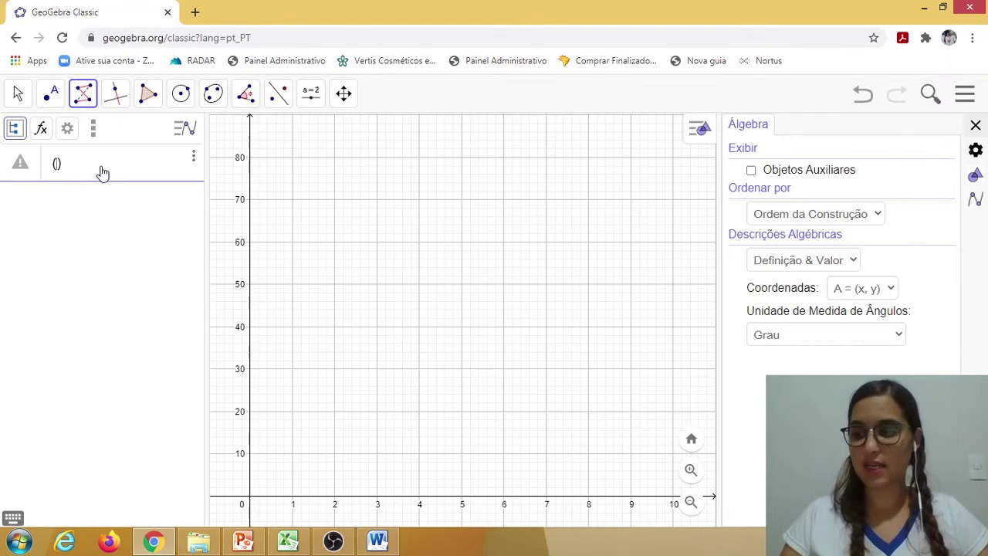
{"action": "type", "text": "1"}
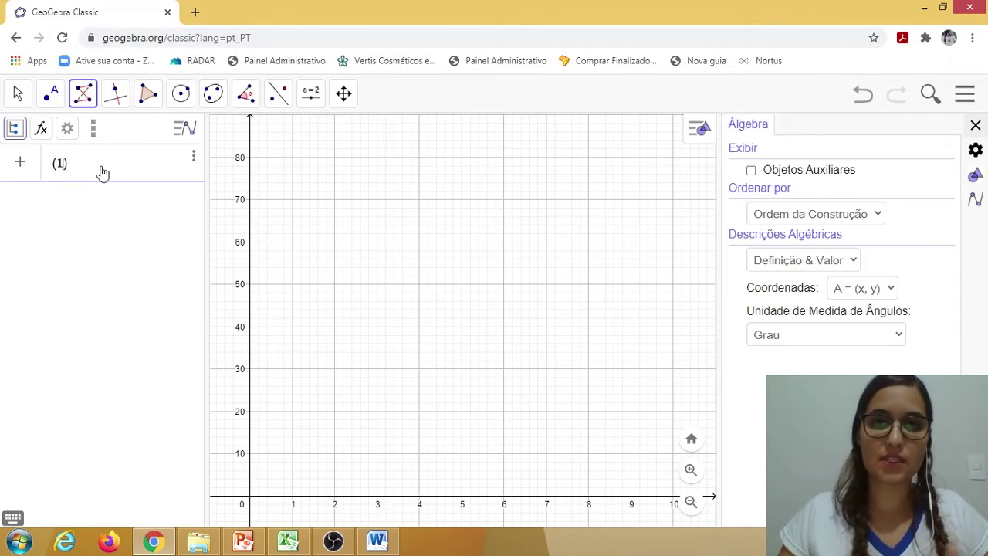
{"action": "type", "text": ","}
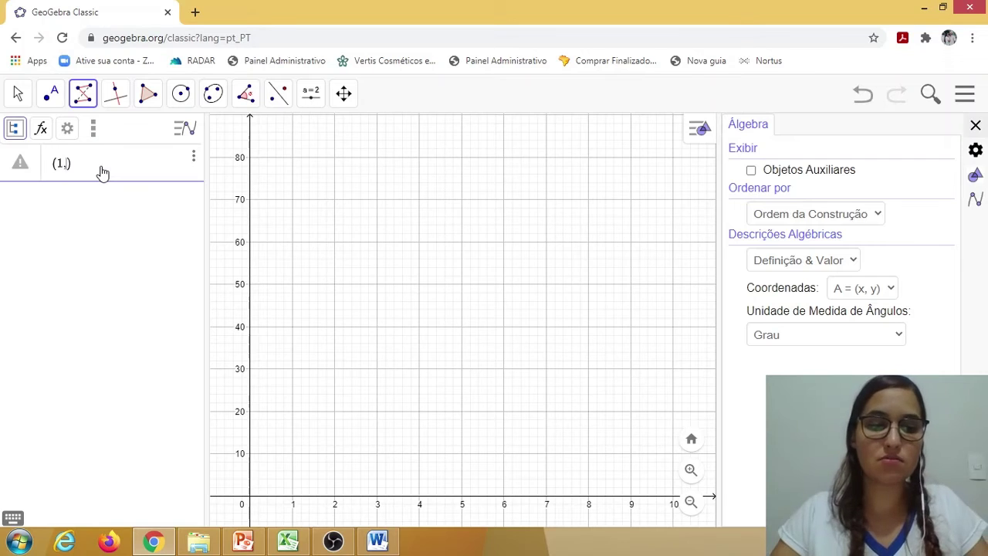
{"action": "type", "text": "1.45"}
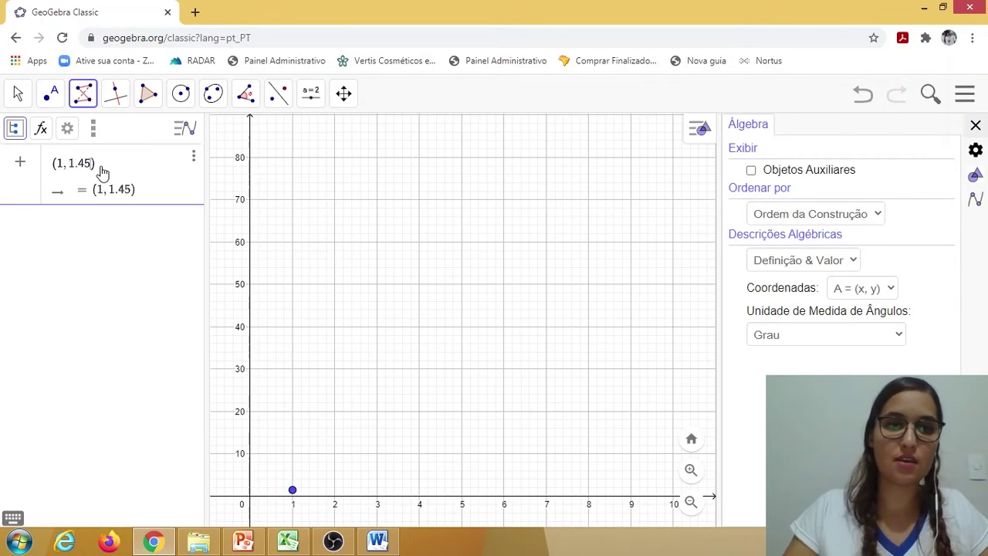
{"action": "key", "text": "Return"}
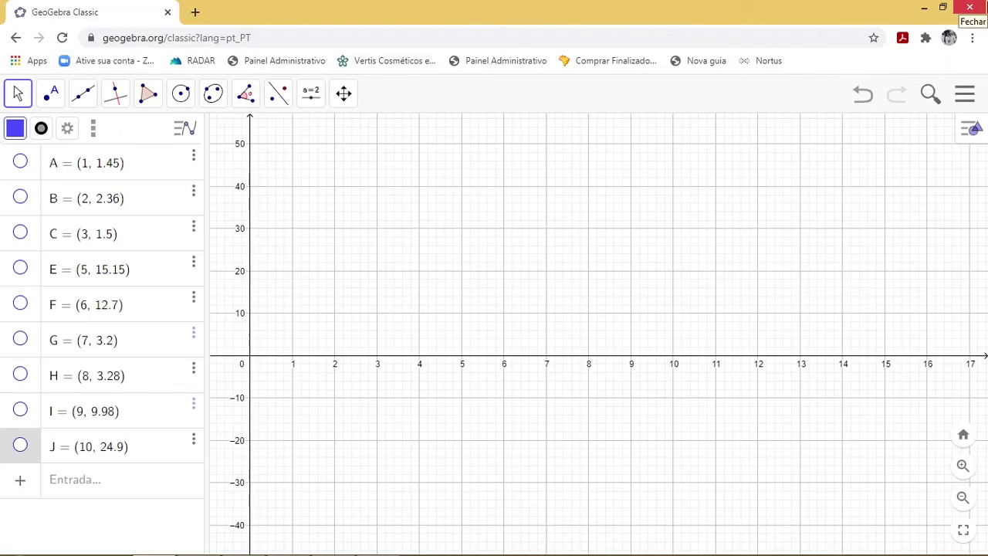
- Show the hidden points A, B, C, E, F, G, H, I and J in the graphics view
{"action": "left_click", "coordinate": [20, 161]}
{"action": "left_click", "coordinate": [20, 197]}
{"action": "left_click", "coordinate": [20, 233]}
{"action": "left_click", "coordinate": [21, 267]}
{"action": "left_click", "coordinate": [20, 304]}
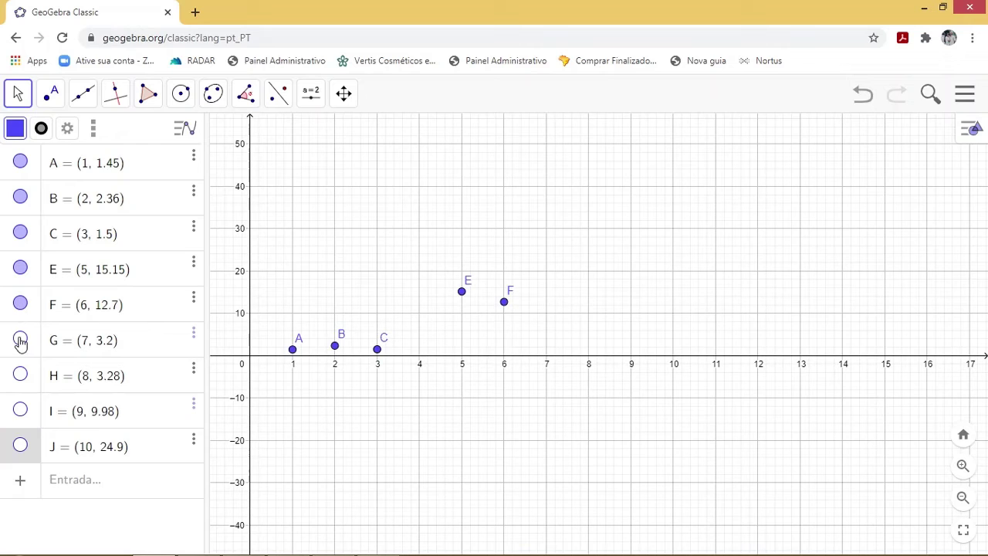
{"action": "left_click", "coordinate": [20, 338]}
{"action": "left_click", "coordinate": [21, 374]}
{"action": "left_click", "coordinate": [20, 410]}
{"action": "left_click", "coordinate": [20, 446]}
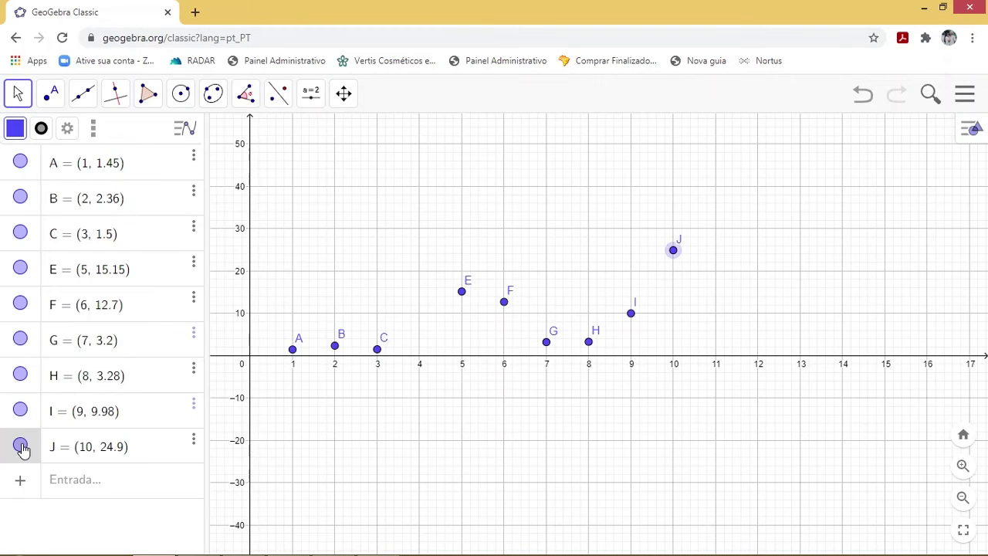
- Draw a Caminho Poligonal (polyline) through points A, B, C, E, F, G, H, I and J, finishing it on A
{"action": "left_click", "coordinate": [84, 96]}
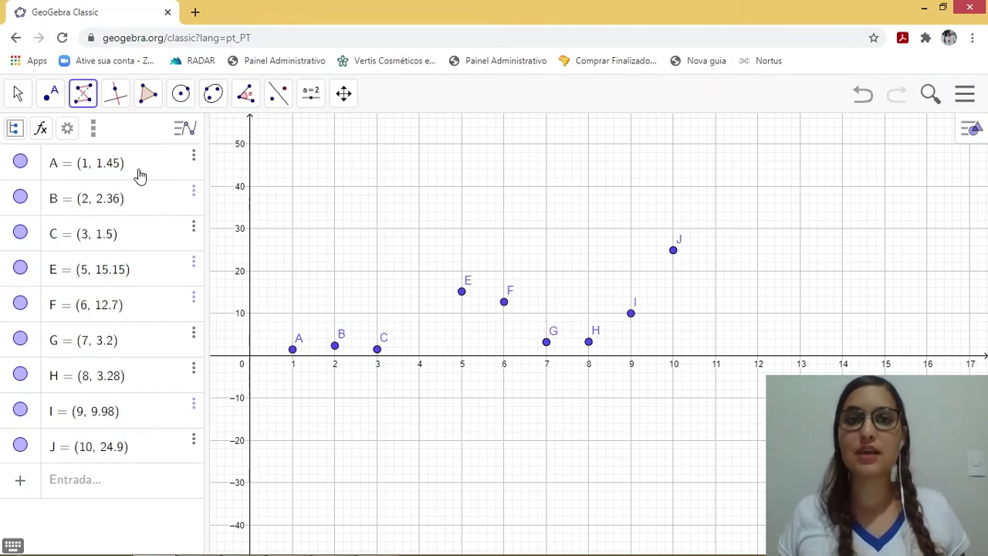
{"action": "left_click", "coordinate": [84, 94]}
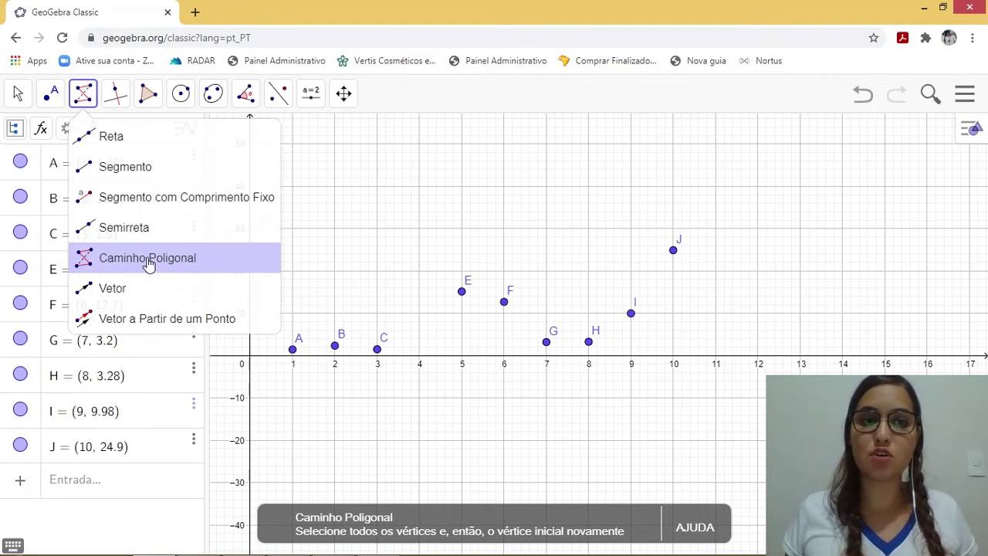
{"action": "left_click", "coordinate": [183, 268]}
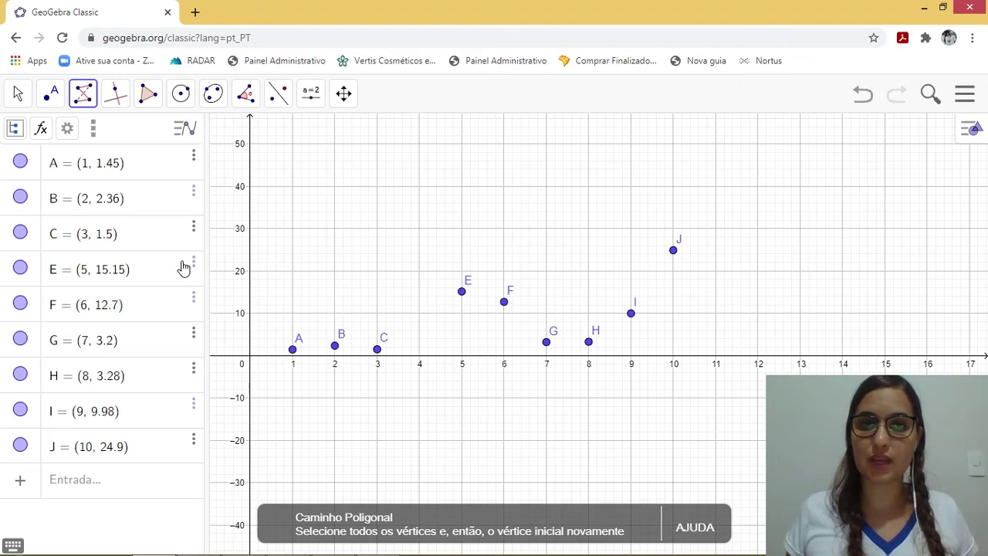
{"action": "left_click", "coordinate": [293, 351]}
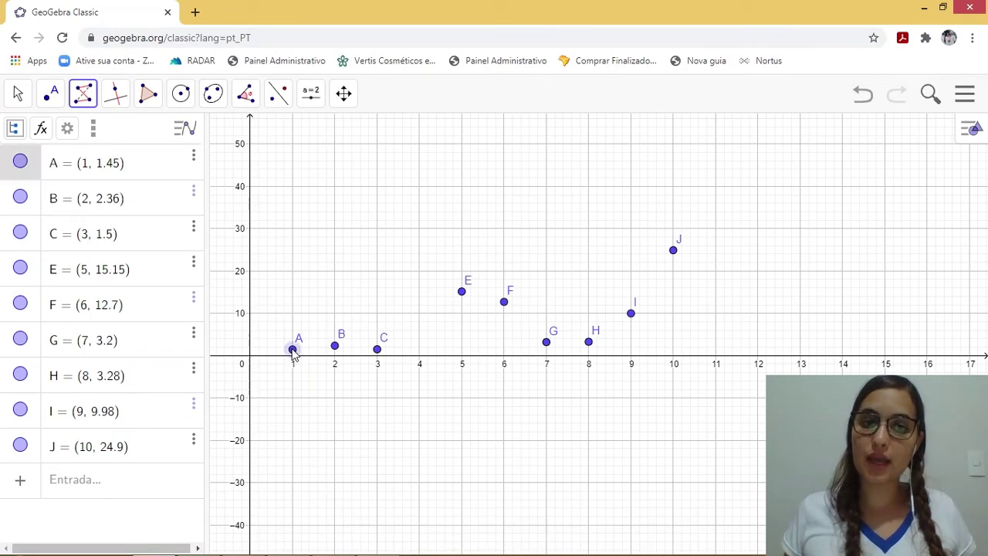
{"action": "left_click", "coordinate": [335, 347]}
{"action": "left_click", "coordinate": [378, 351]}
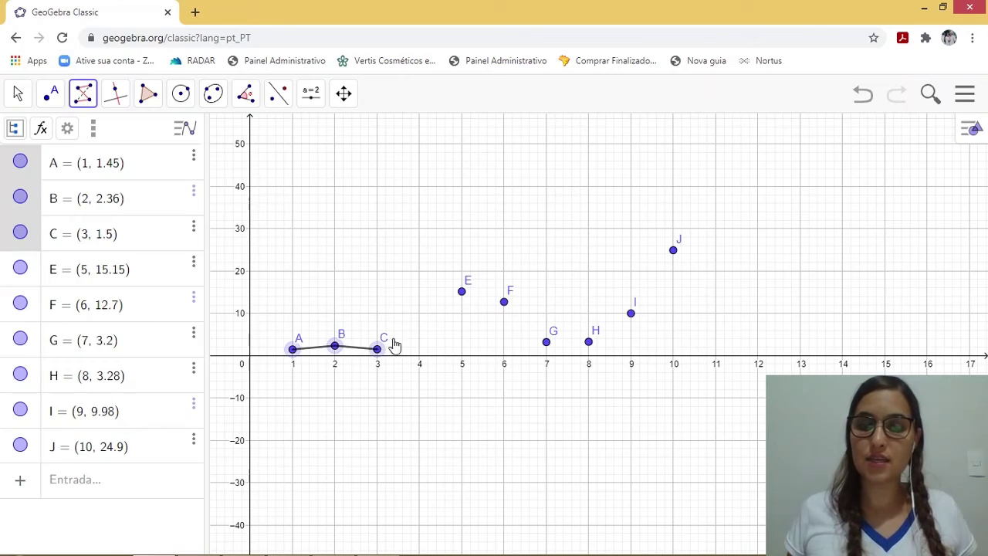
{"action": "left_click", "coordinate": [462, 292]}
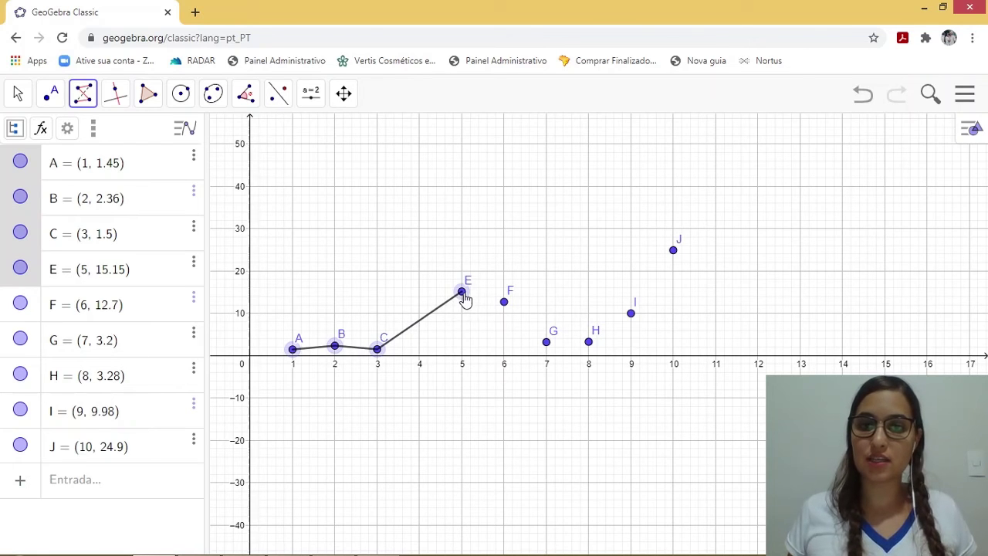
{"action": "left_click", "coordinate": [503, 303]}
{"action": "left_click", "coordinate": [546, 344]}
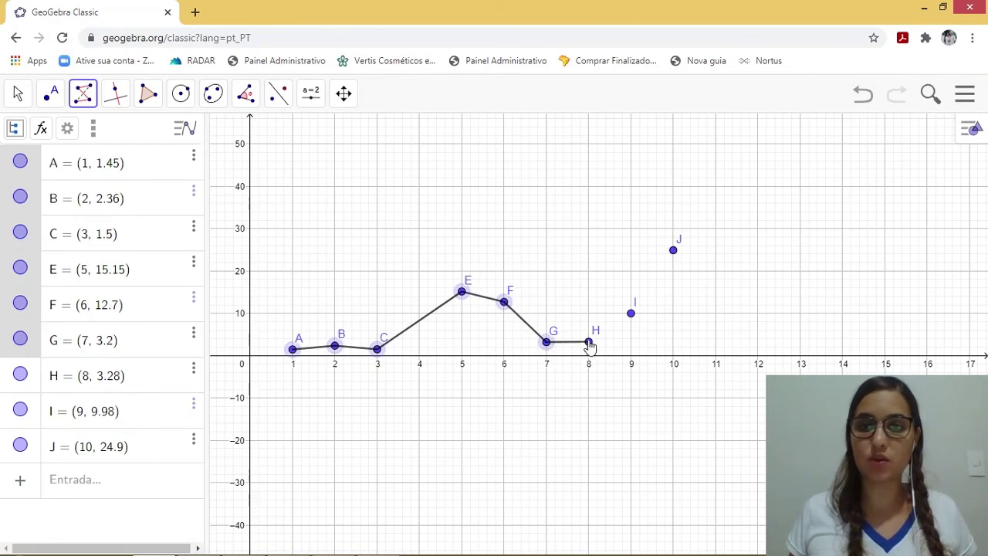
{"action": "left_click", "coordinate": [588, 342]}
{"action": "left_click", "coordinate": [631, 313]}
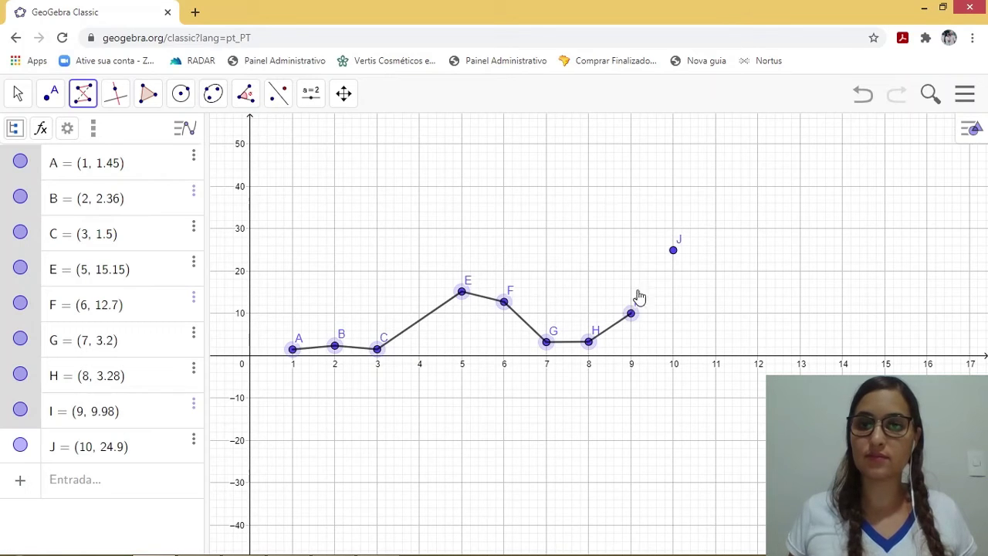
{"action": "left_click", "coordinate": [673, 251]}
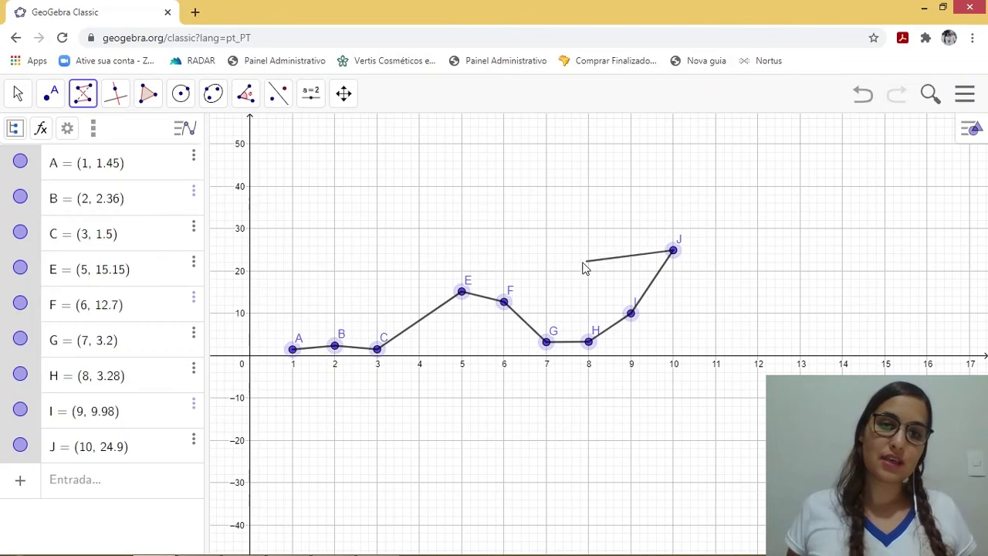
{"action": "left_click", "coordinate": [293, 351]}
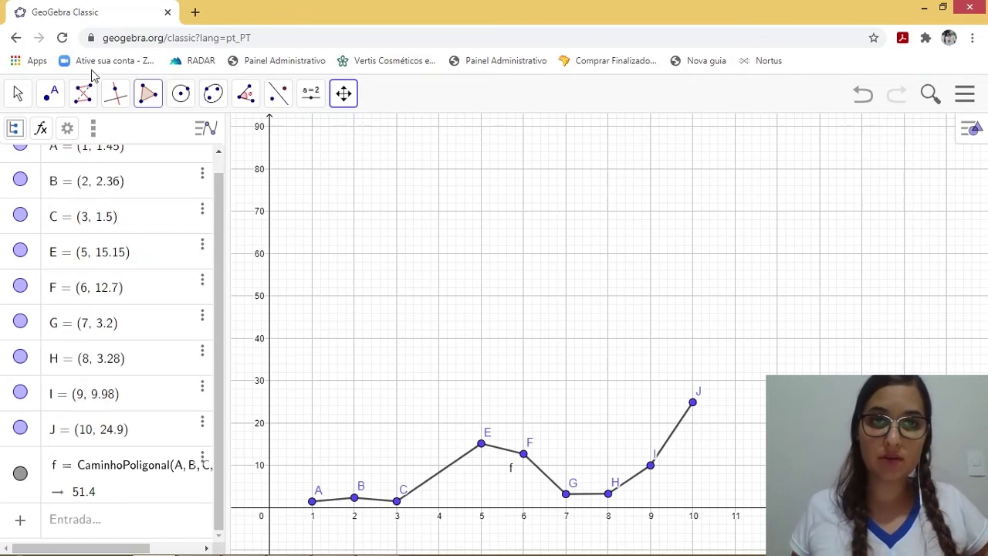
- Insert the bold text "IPC - ARROZ" in the graphics view above point J
{"action": "left_click", "coordinate": [308, 99]}
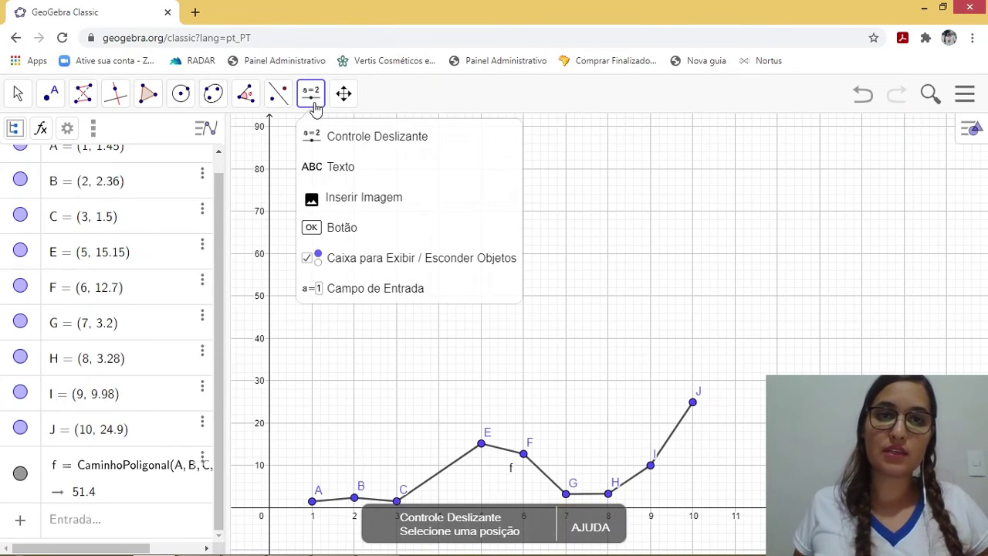
{"action": "left_click", "coordinate": [364, 171]}
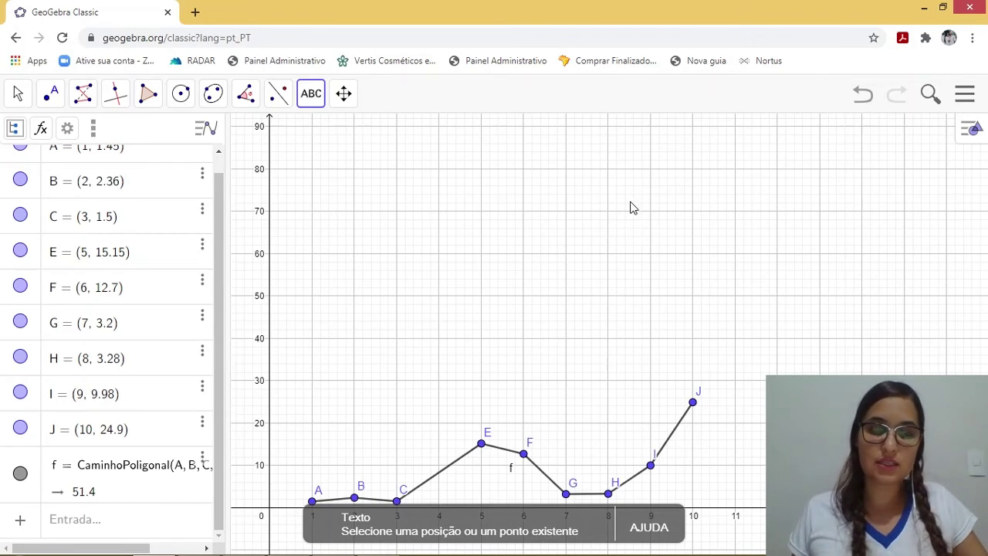
{"action": "left_click", "coordinate": [668, 323]}
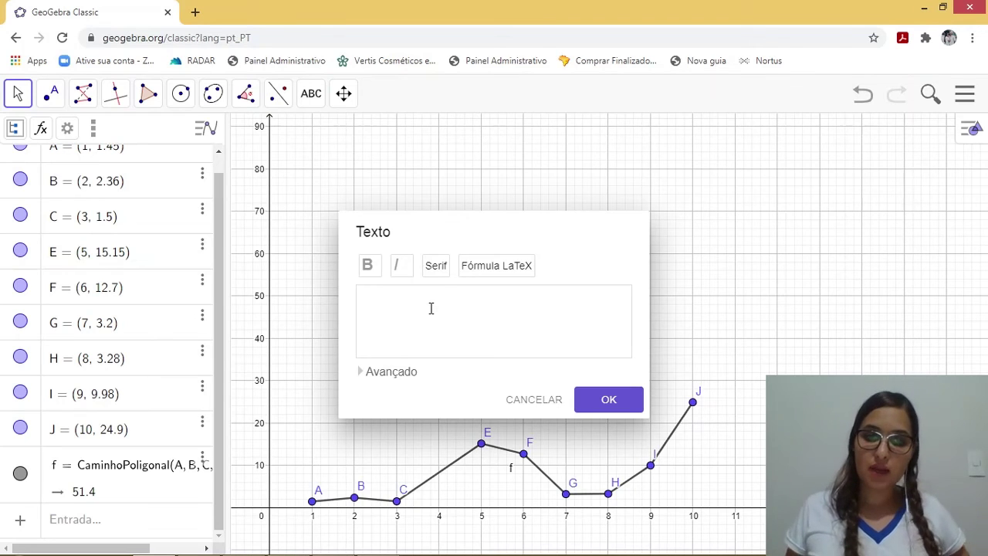
{"action": "type", "text": "IPC"}
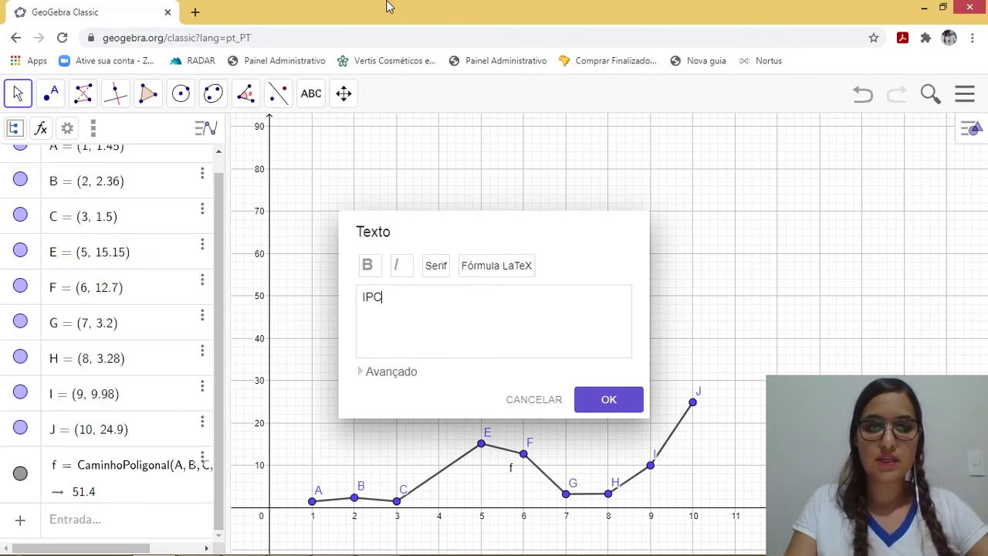
{"action": "type", "text": " - ARRO"}
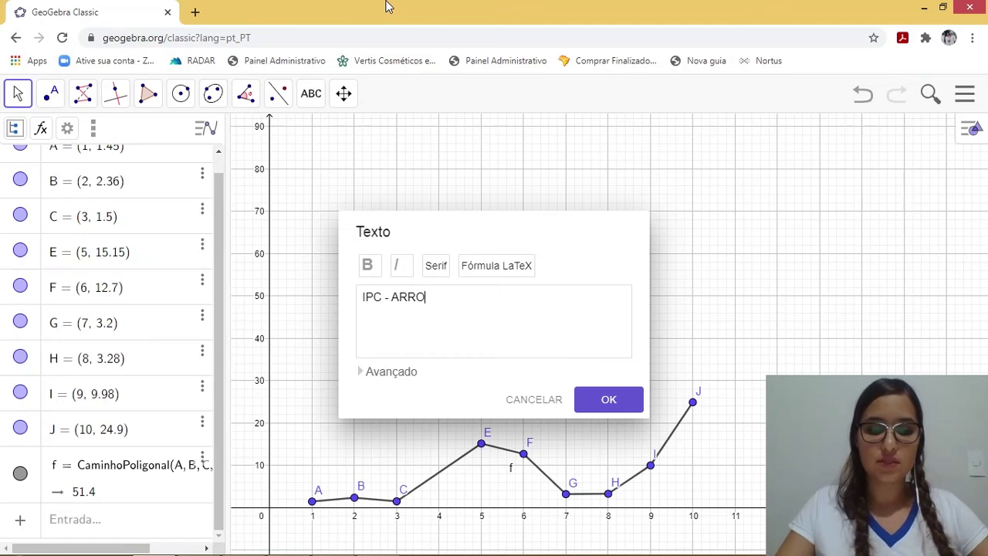
{"action": "type", "text": "Z"}
{"action": "left_click", "coordinate": [368, 265]}
{"action": "left_click_drag", "start_coordinate": [432, 297], "coordinate": [369, 279]}
{"action": "left_click", "coordinate": [367, 265]}
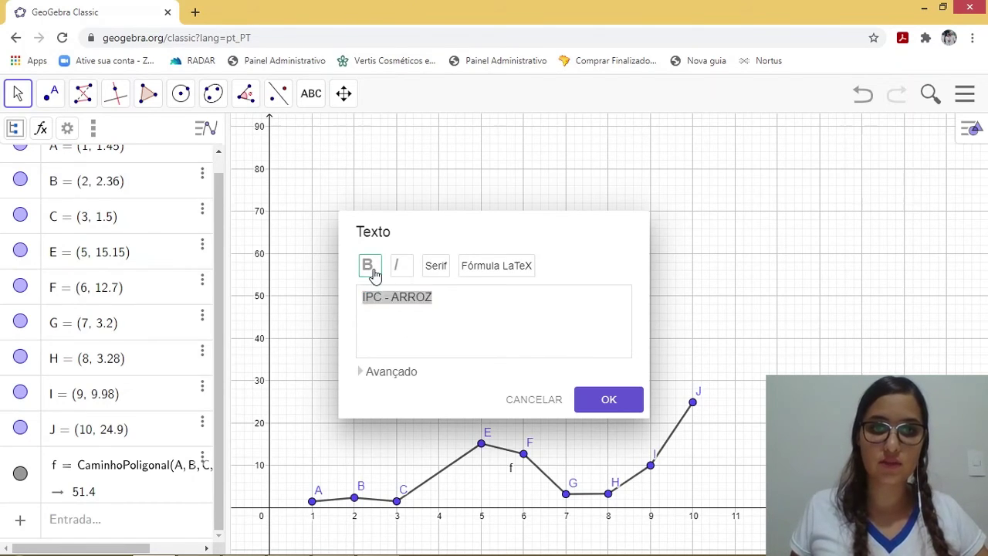
{"action": "left_click", "coordinate": [609, 399]}
- Move the "IPC - ARROZ" text slightly closer to point J, discarding the extra empty text
{"action": "left_click", "coordinate": [698, 318]}
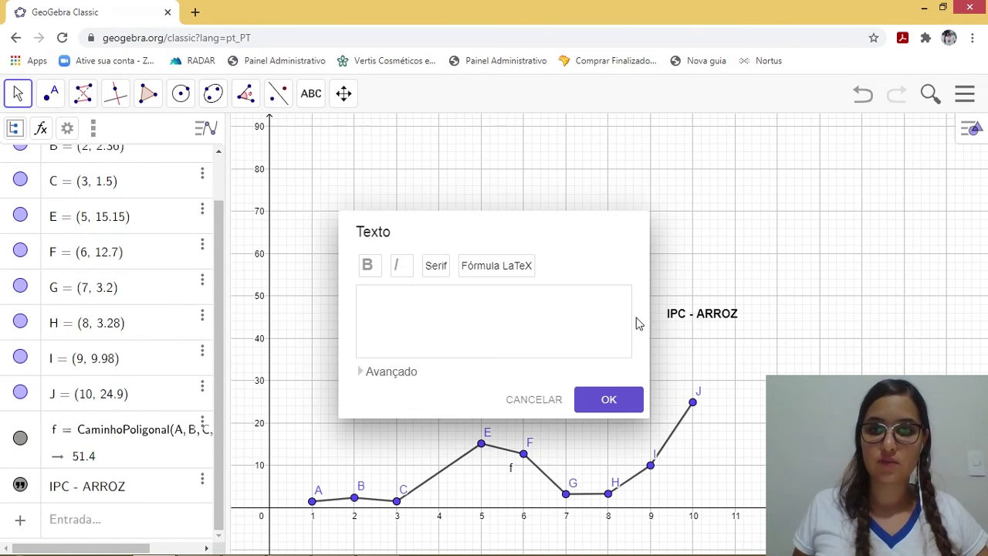
{"action": "left_click", "coordinate": [560, 401]}
{"action": "left_click_drag", "start_coordinate": [735, 323], "coordinate": [718, 334]}
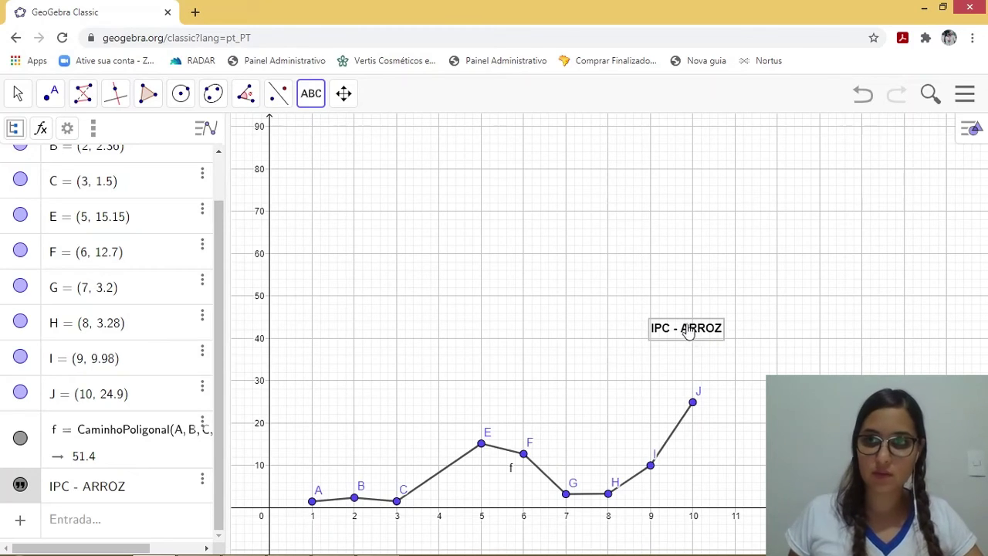
- Look at the account sign-in options for saving the construction, and cancel the save
{"action": "left_click", "coordinate": [967, 97]}
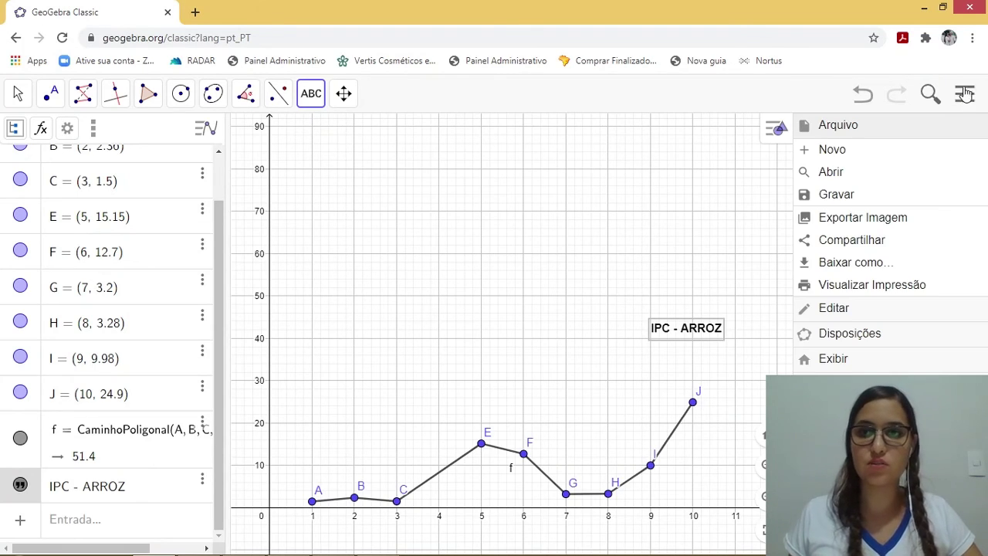
{"action": "left_click", "coordinate": [863, 198]}
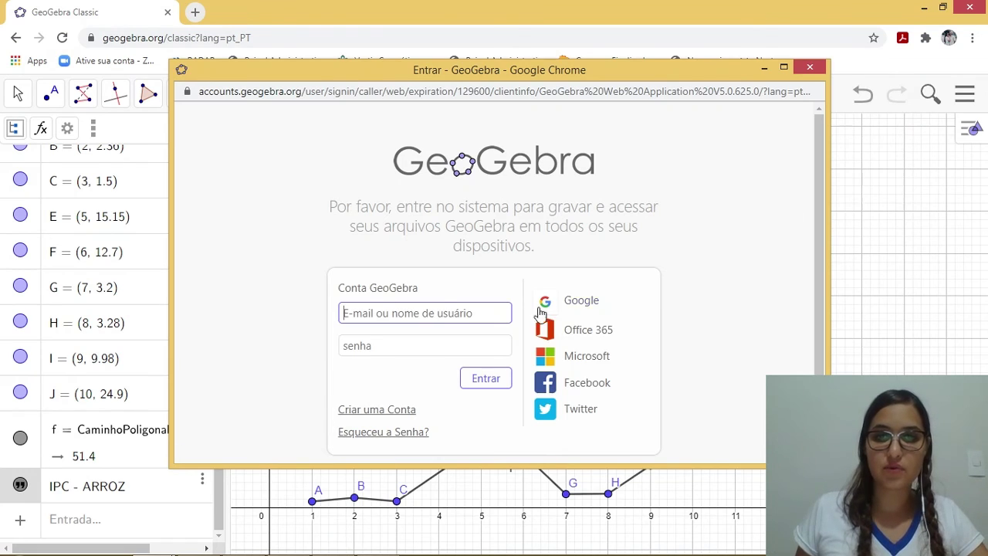
{"action": "left_click_drag", "start_coordinate": [816, 179], "coordinate": [817, 203]}
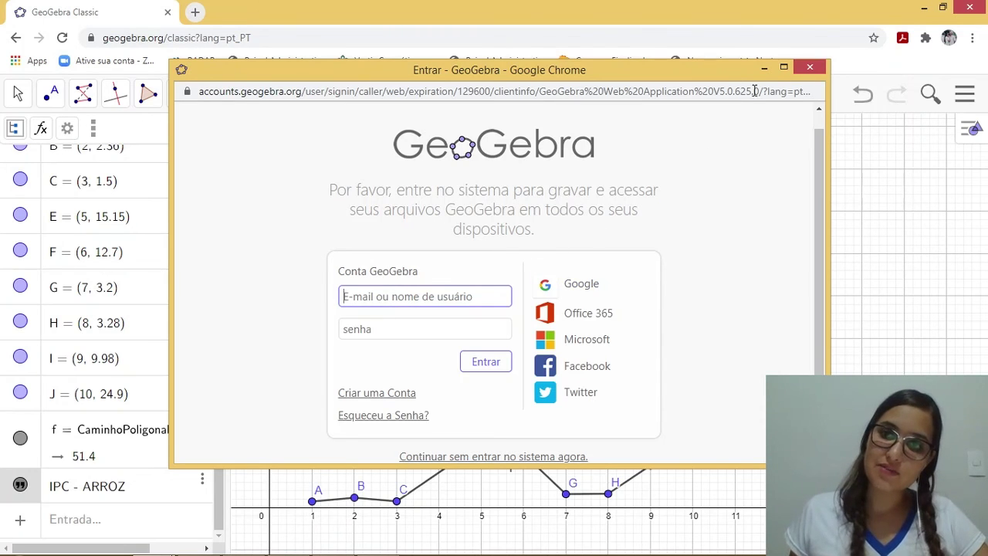
{"action": "left_click", "coordinate": [810, 67]}
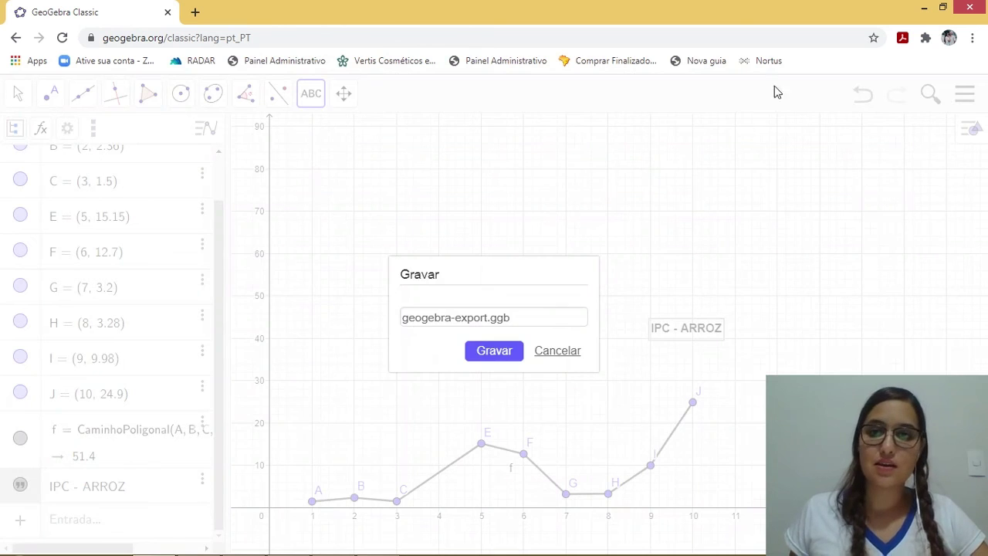
{"action": "left_click", "coordinate": [569, 355]}
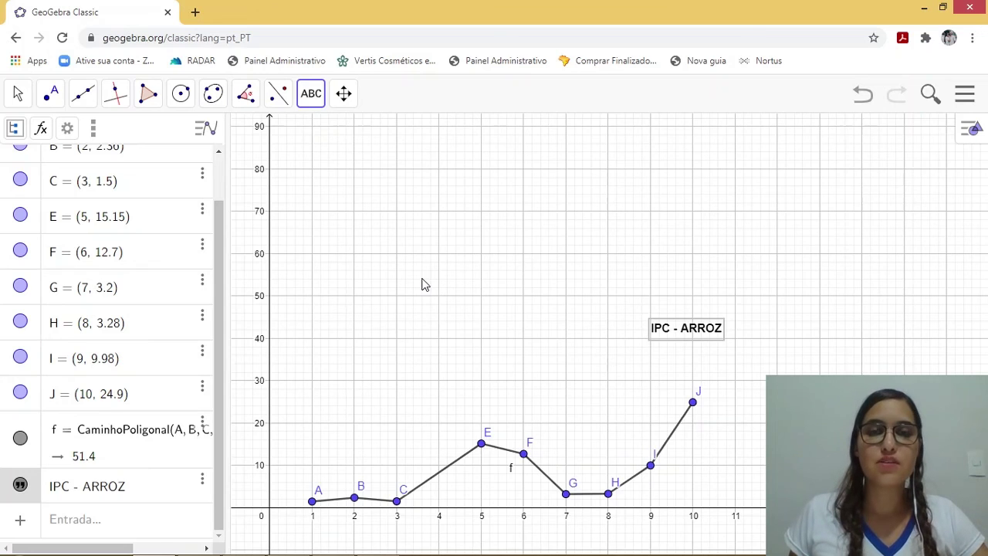
{"action": "left_click", "coordinate": [548, 292]}
{"action": "key", "text": "Escape"}
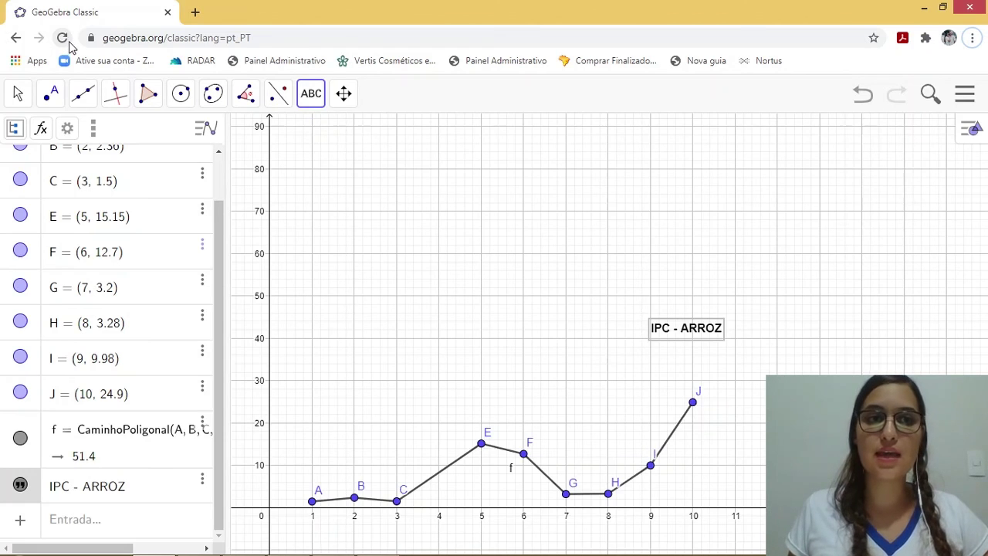
{"action": "left_click", "coordinate": [67, 43]}
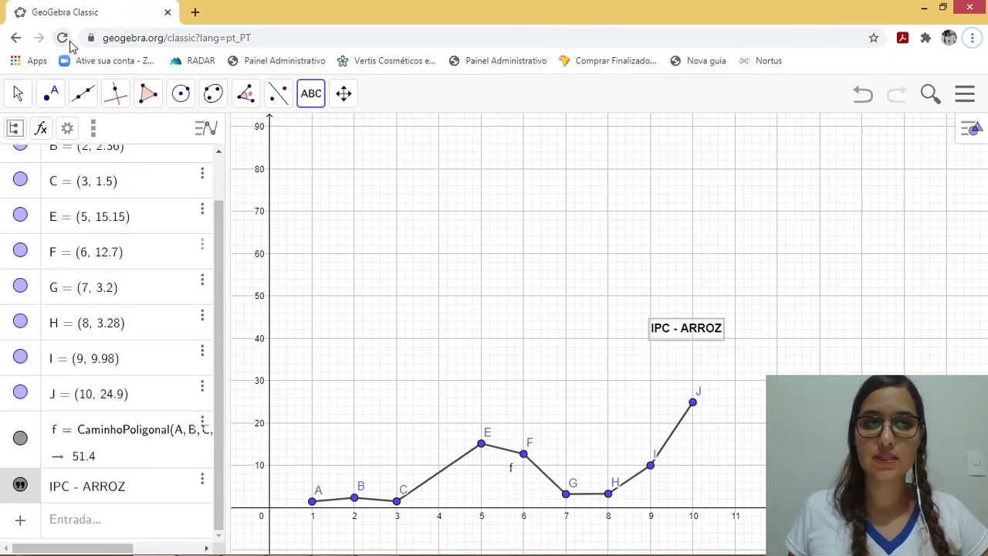
{"action": "left_click", "coordinate": [69, 44]}
{"action": "left_click", "coordinate": [68, 44]}
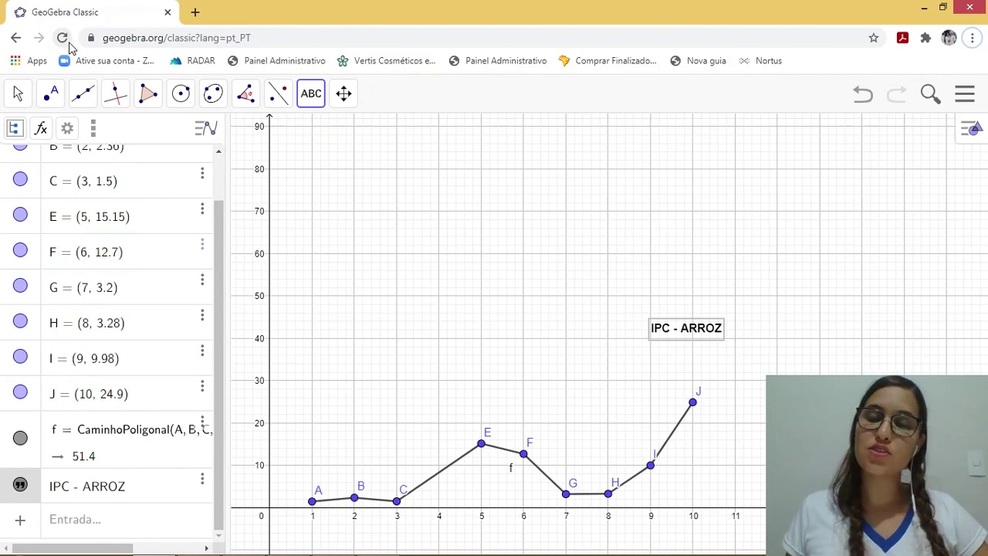